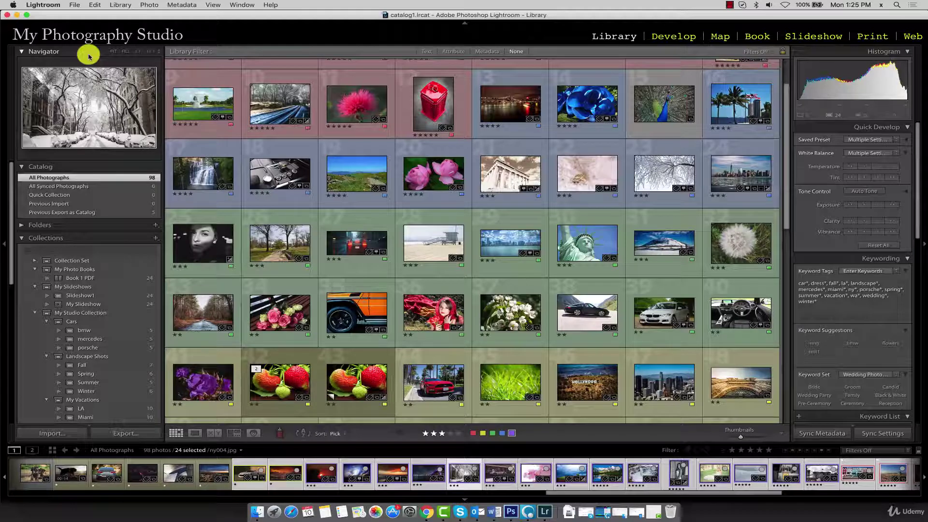
# Scroll the Library's left panel down until the Publish Services header shows
pyautogui.scroll(-5, 103, 342)
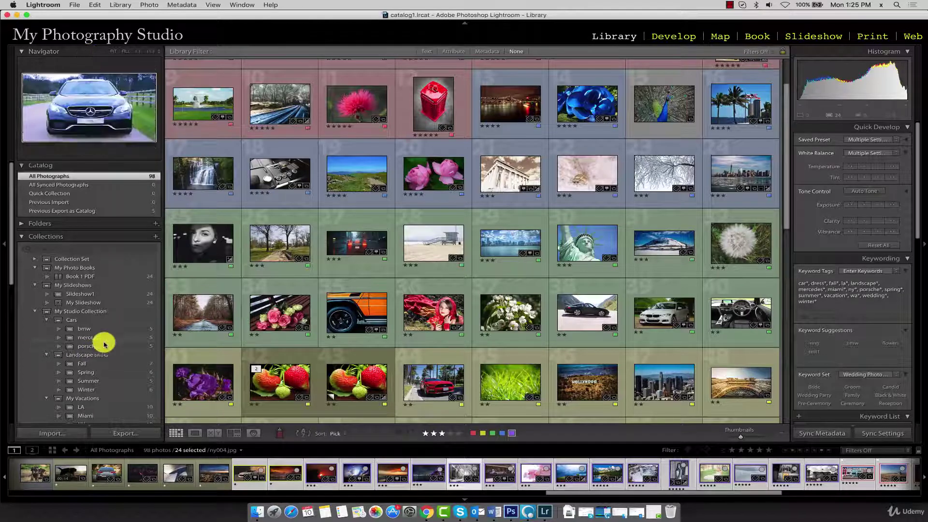
pyautogui.scroll(-8, 103, 344)
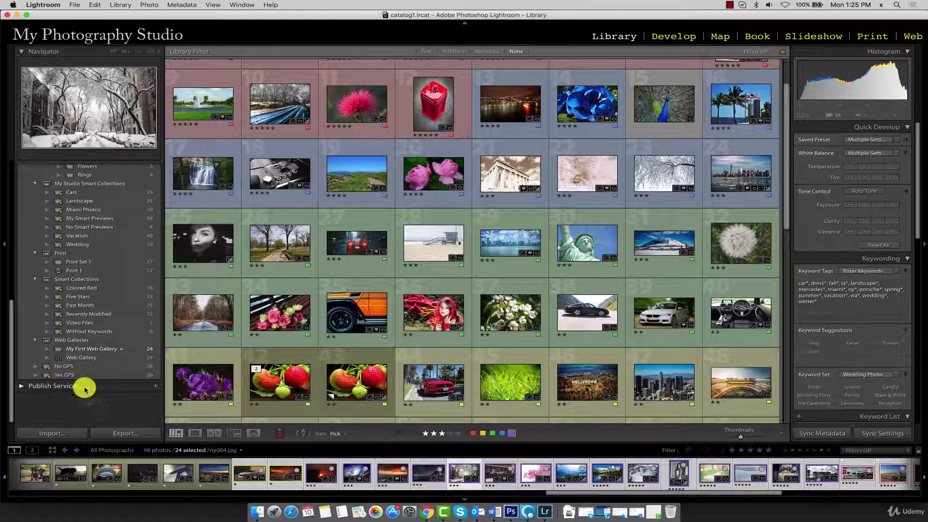
# Expand Publish Services to list Hard Drive, Adobe Stock, Facebook and Flickr
pyautogui.rightClick(107, 388)
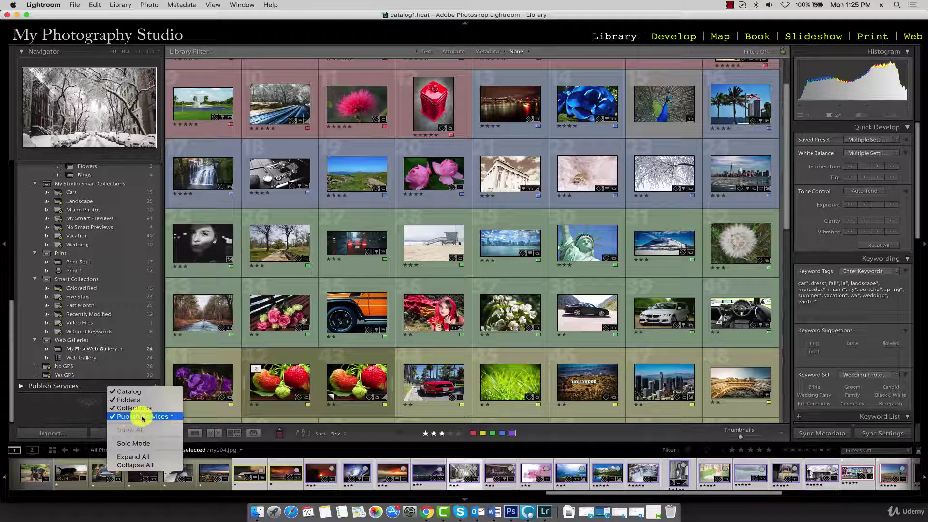
pyautogui.click(93, 385)
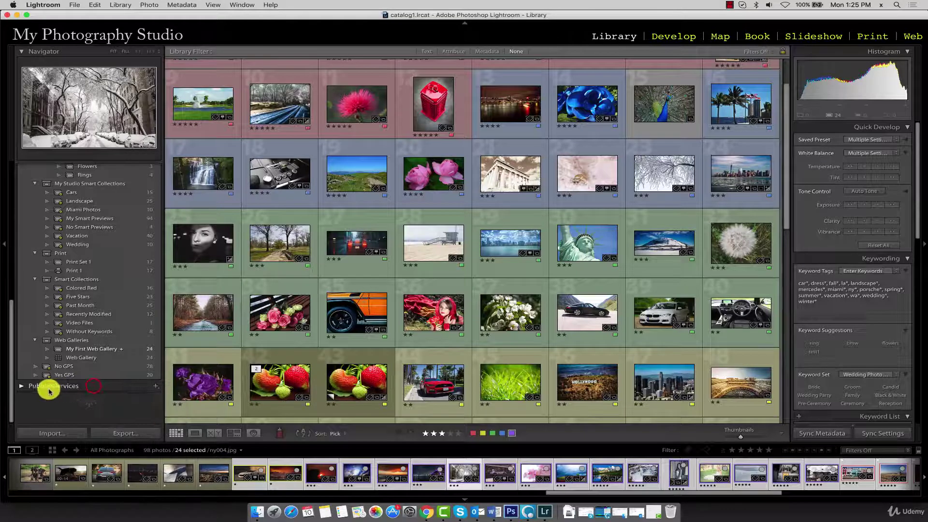
pyautogui.click(21, 385)
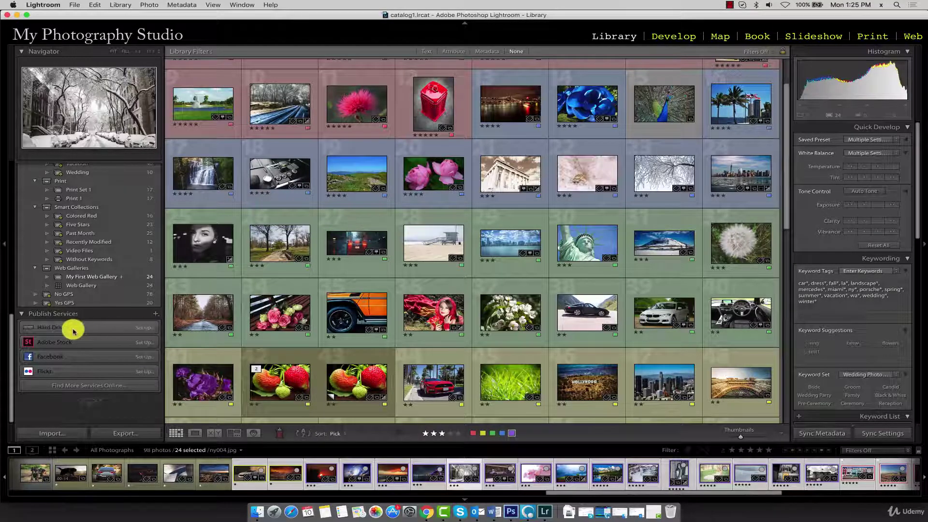
# Open the Hard Drive service in Publishing Manager and enter the description Local Photos
pyautogui.click(149, 331)
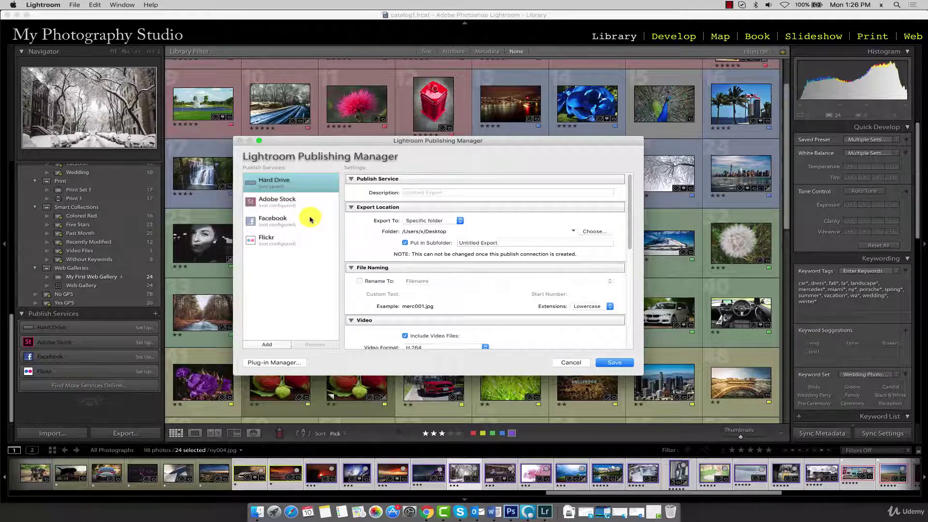
pyautogui.click(433, 193)
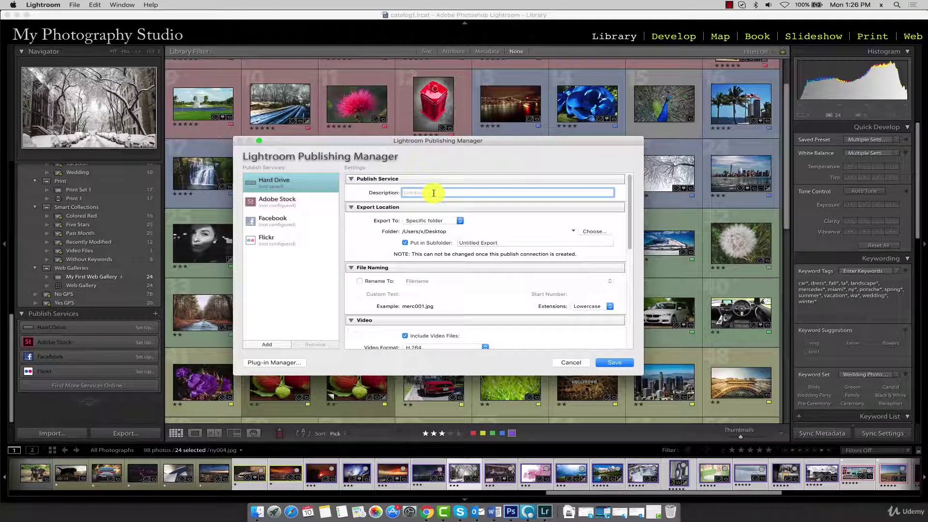
pyautogui.write('Local ')
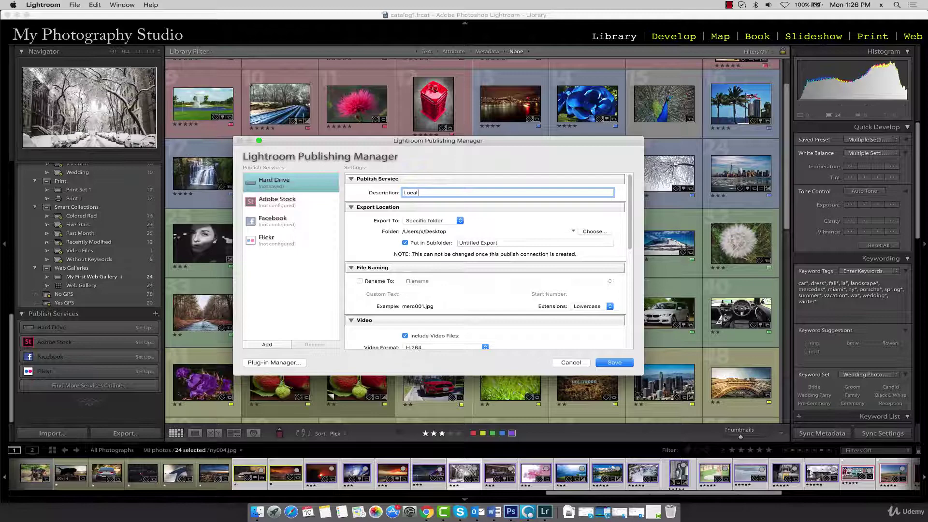
pyautogui.write('Photoo')
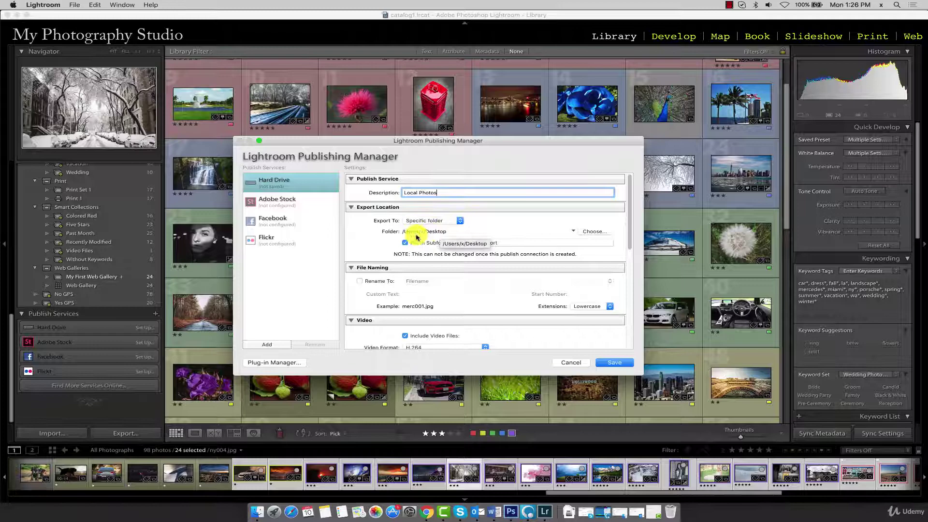
# Export to a newly created Desktop folder named My Photos, with Put in Subfolder unchecked
pyautogui.click(591, 232)
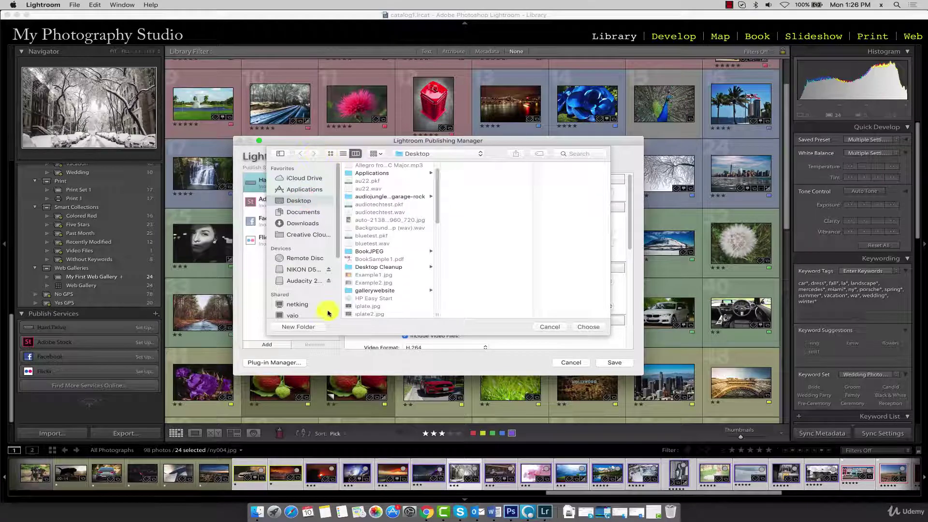
pyautogui.click(319, 327)
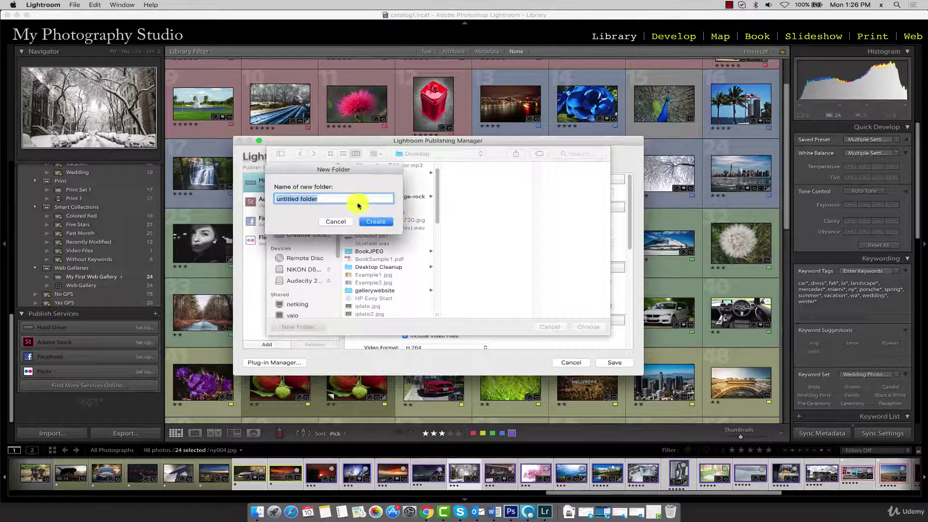
pyautogui.write('My Photo')
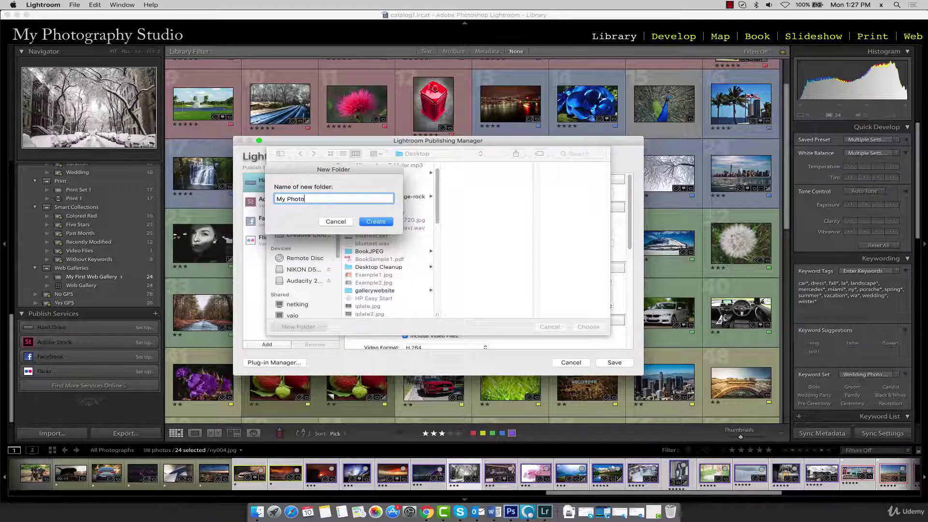
pyautogui.write('s')
pyautogui.press('Return')
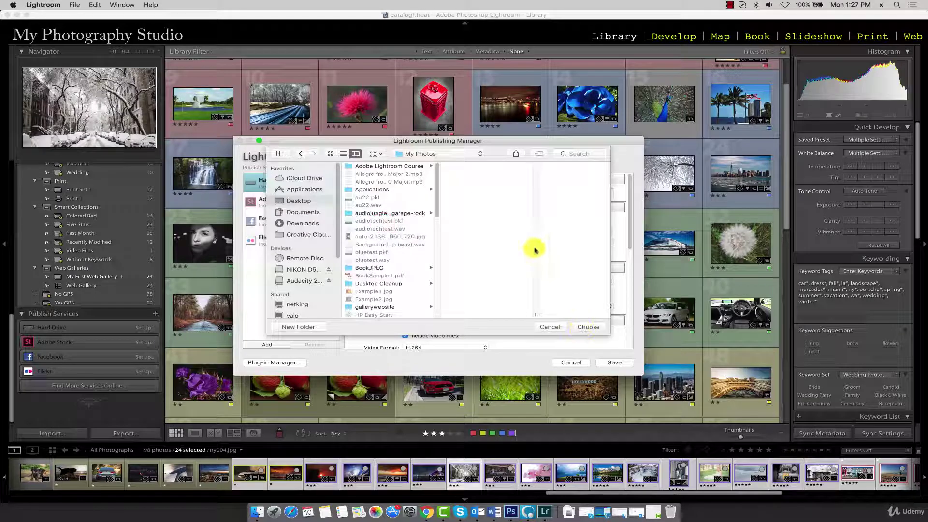
pyautogui.click(587, 329)
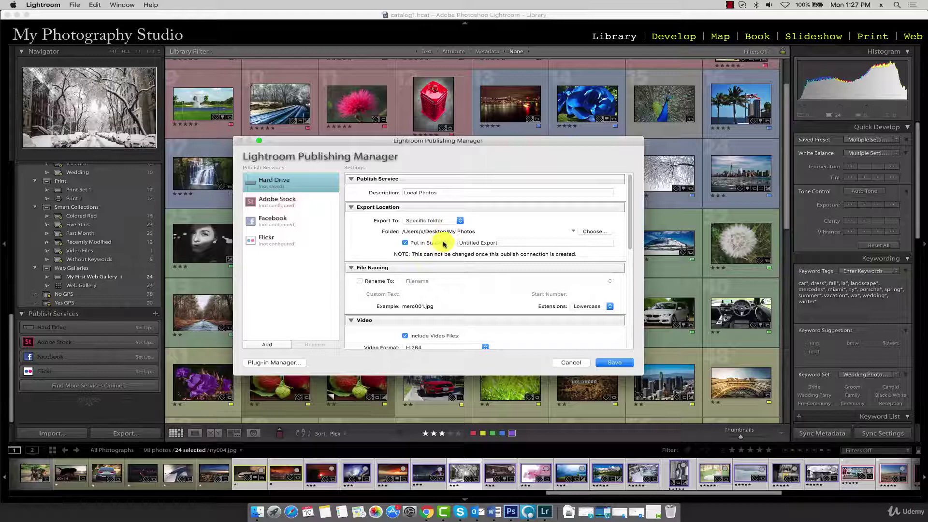
pyautogui.click(512, 243)
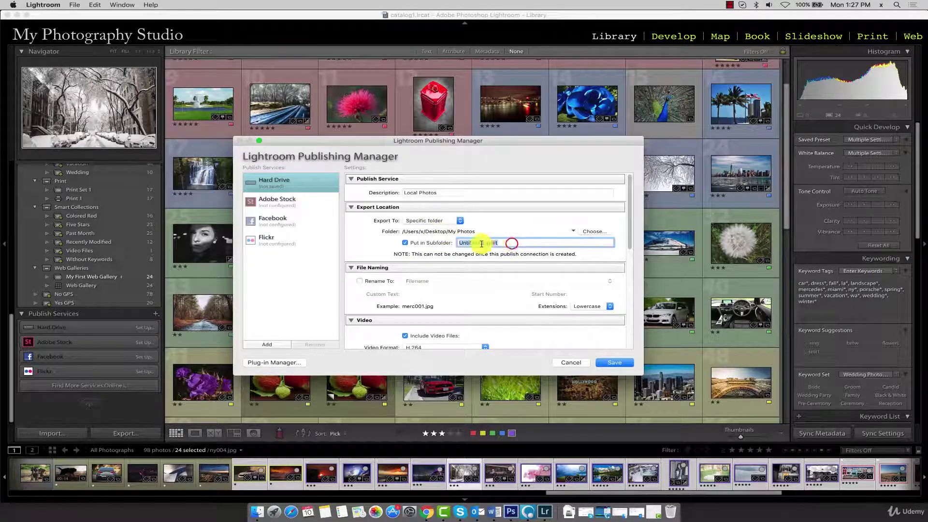
pyautogui.click(405, 243)
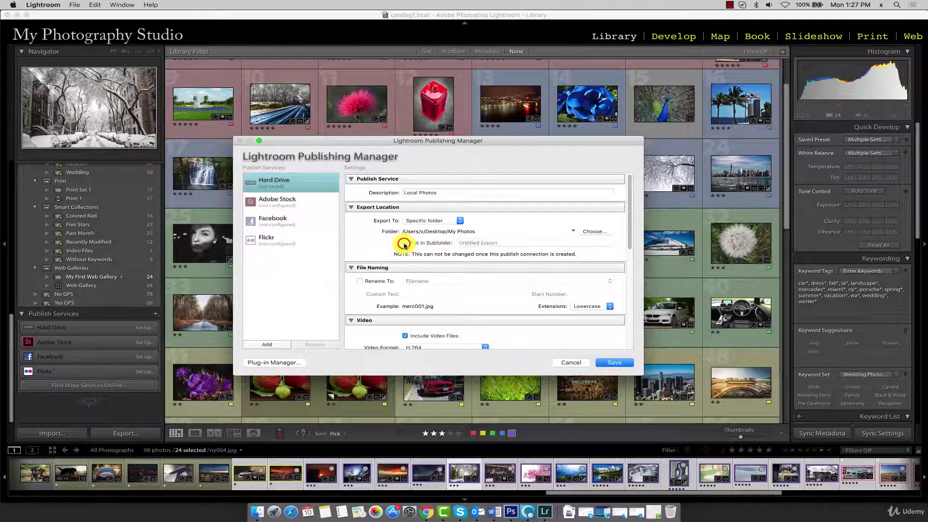
# Try the Rename To filename templates, then keep exported files under their original names
pyautogui.scroll(-2, 396, 232)
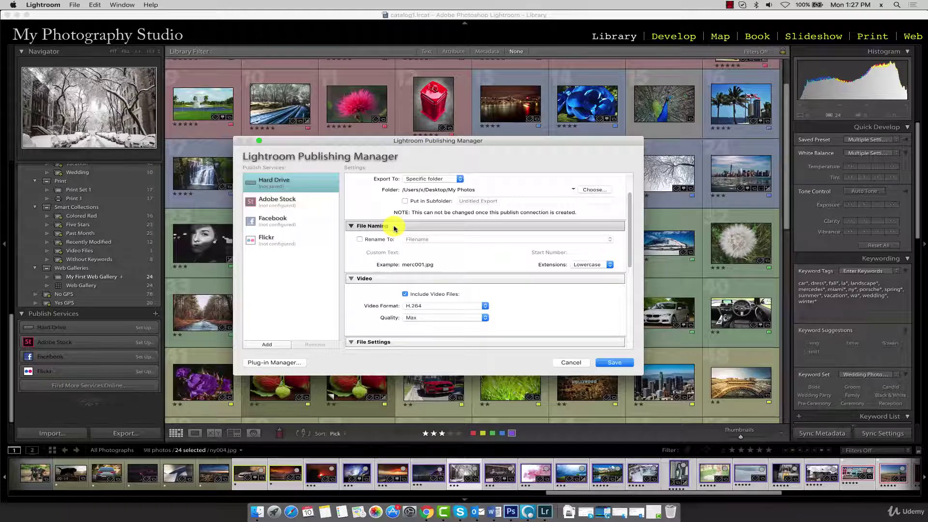
pyautogui.click(375, 239)
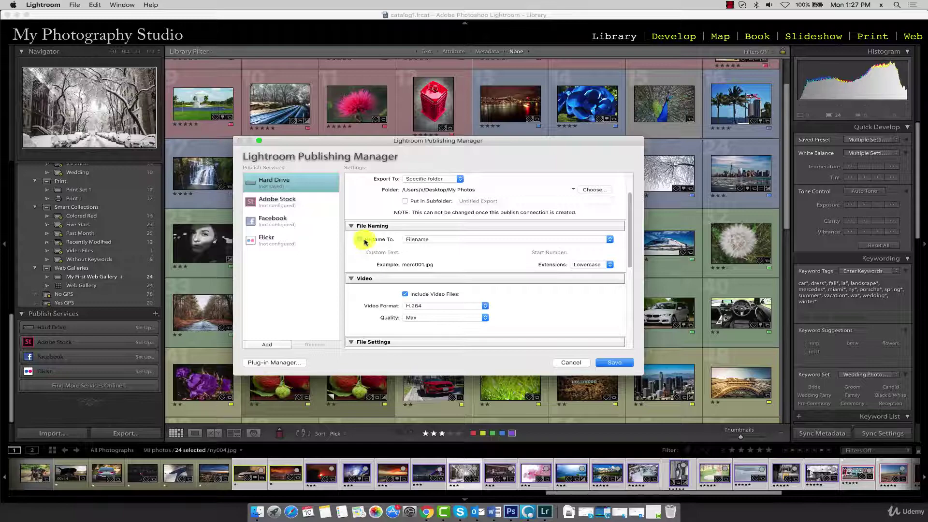
pyautogui.click(450, 240)
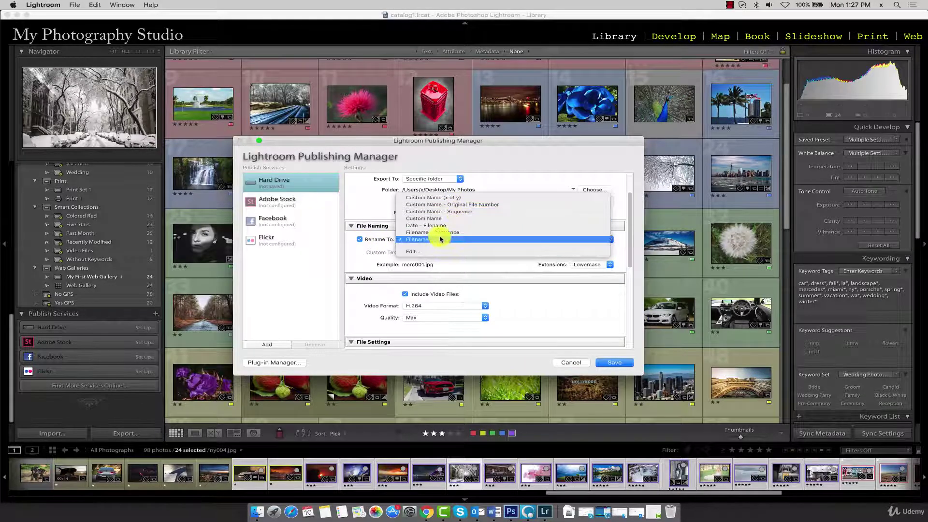
pyautogui.click(419, 252)
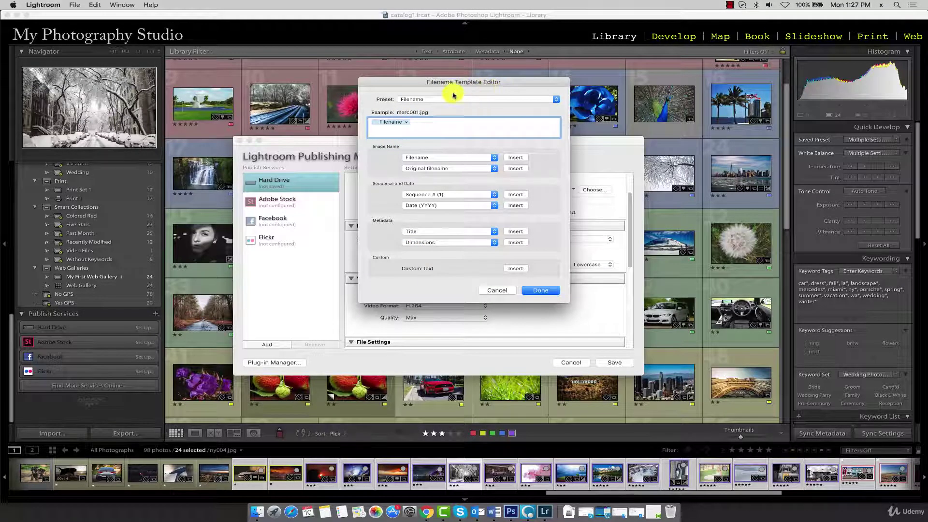
pyautogui.click(494, 291)
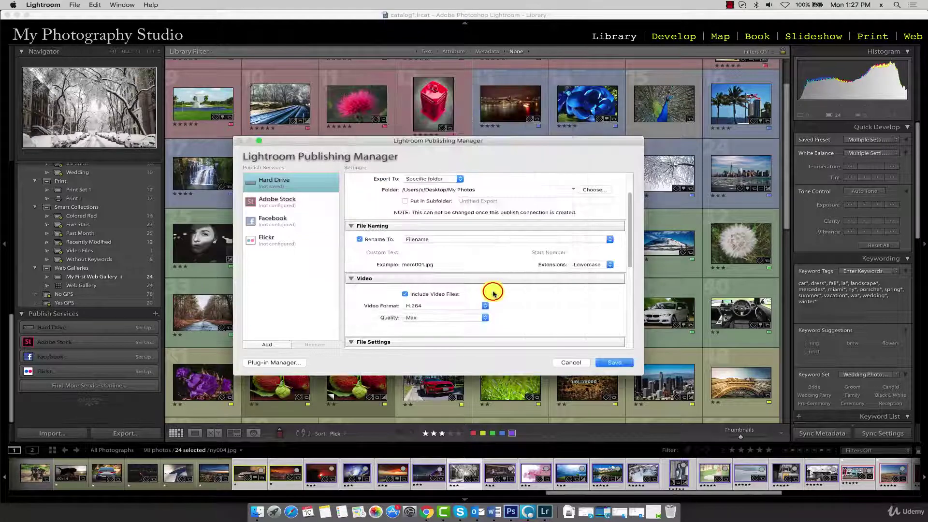
pyautogui.click(361, 240)
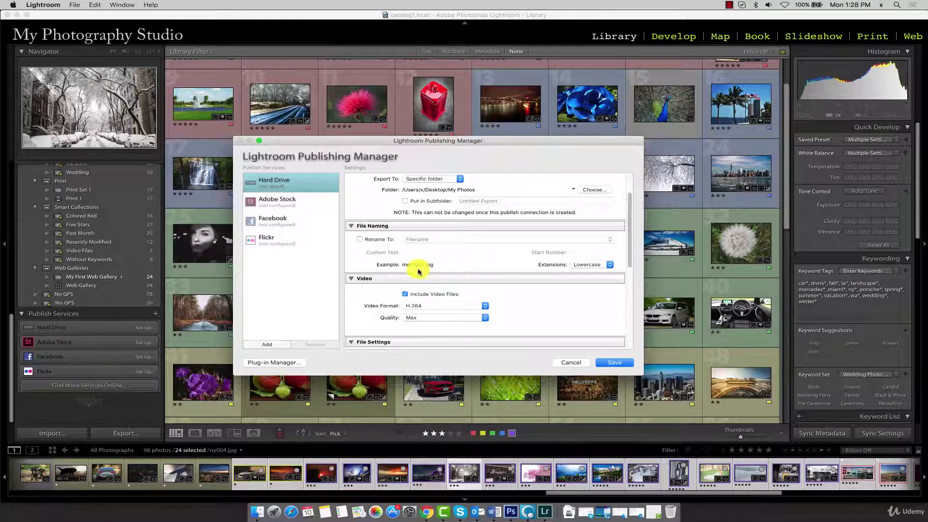
# Switch file extensions to uppercase so the example filename reads merc001.JPG
pyautogui.click(606, 265)
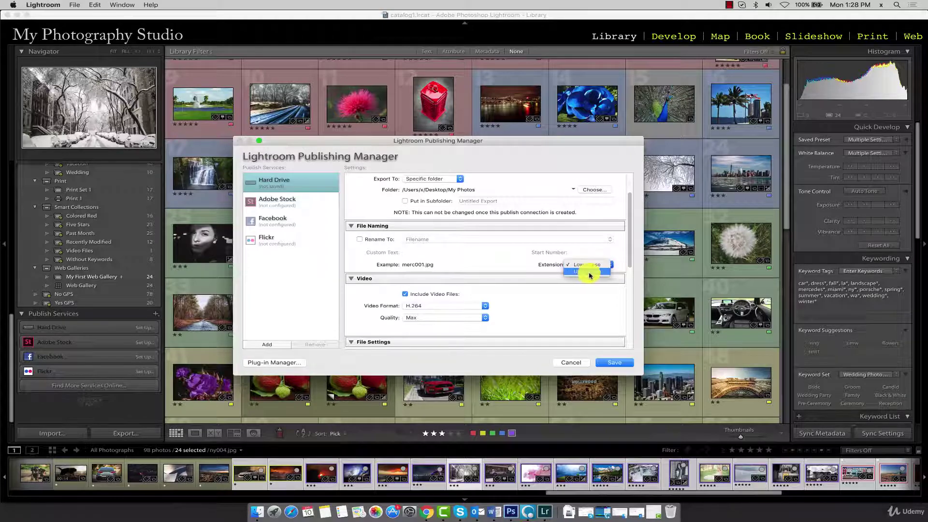
pyautogui.click(517, 268)
pyautogui.click(584, 265)
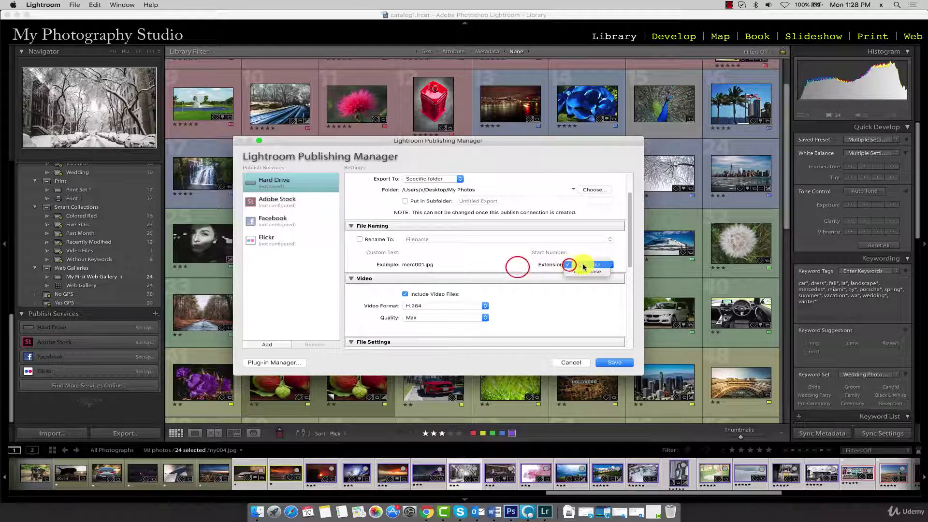
pyautogui.click(594, 273)
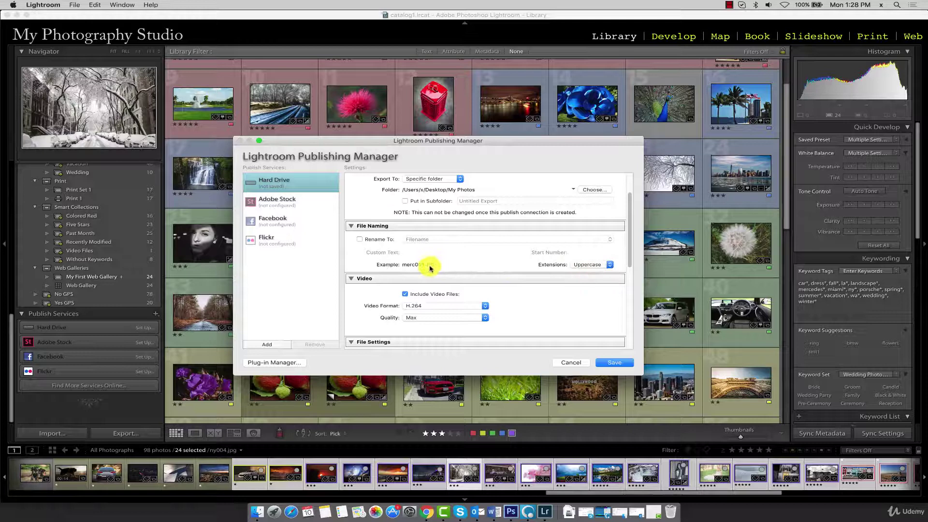
pyautogui.click(590, 264)
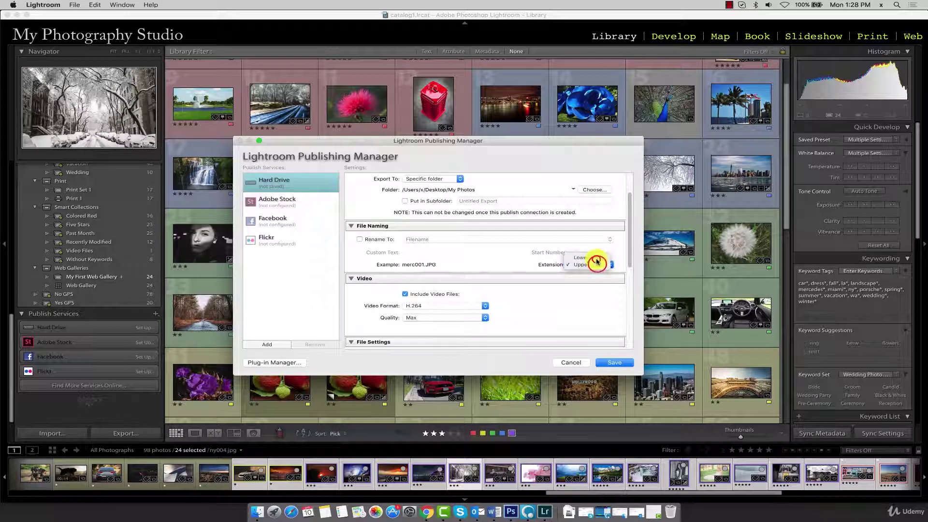
# Set file extensions back to lowercase, giving merc001.jpg
pyautogui.click(590, 256)
pyautogui.scroll(-1, 523, 288)
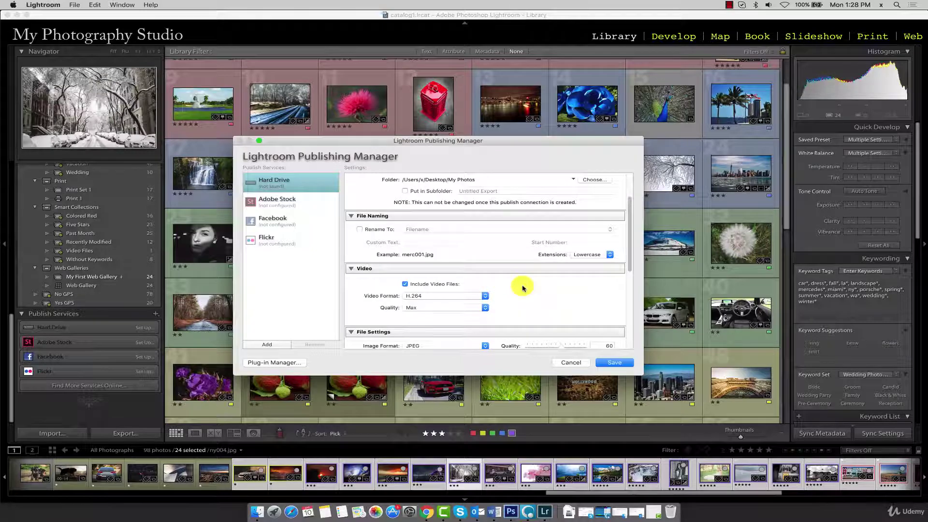
pyautogui.scroll(-4, 425, 280)
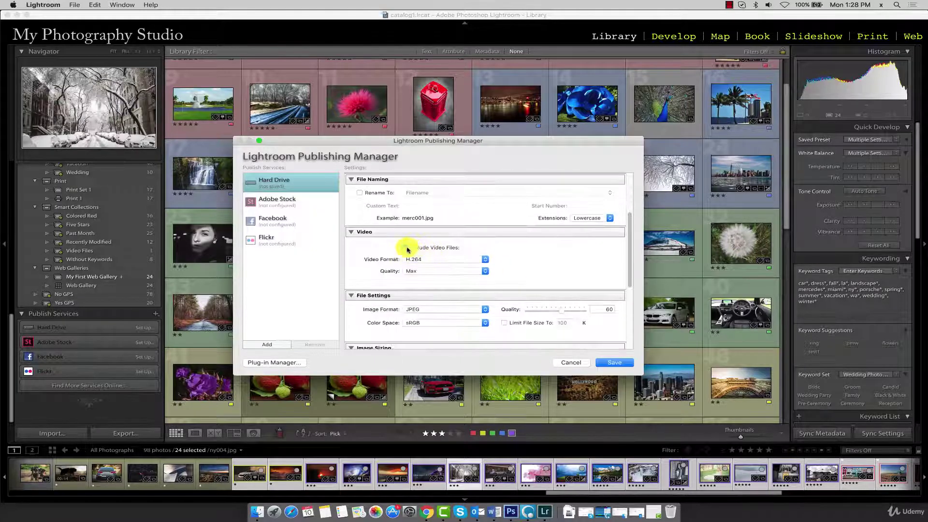
# Include video files, exported in H.264 format at Max quality
pyautogui.click(406, 248)
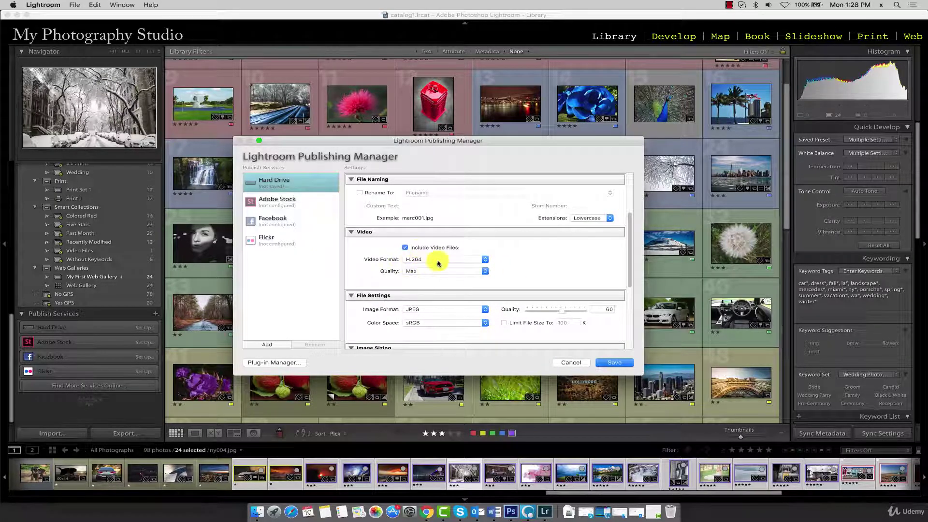
pyautogui.click(487, 259)
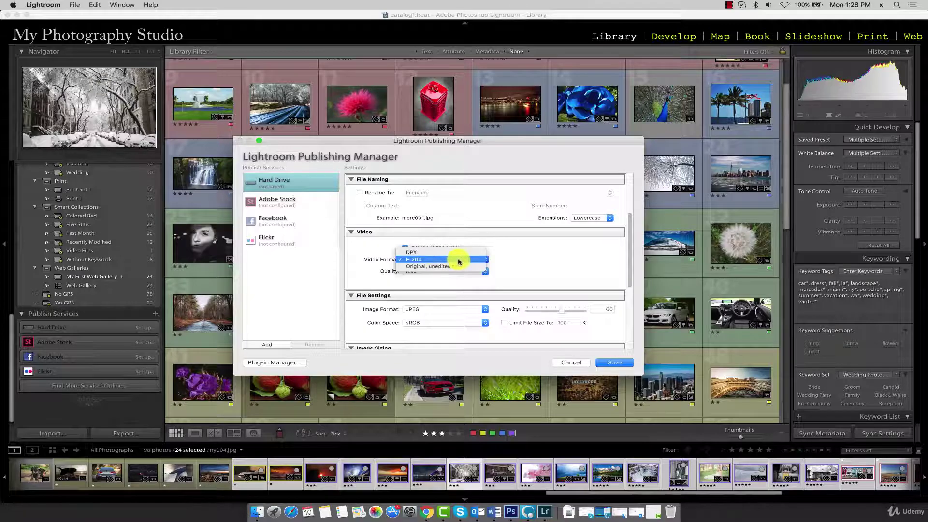
pyautogui.click(543, 259)
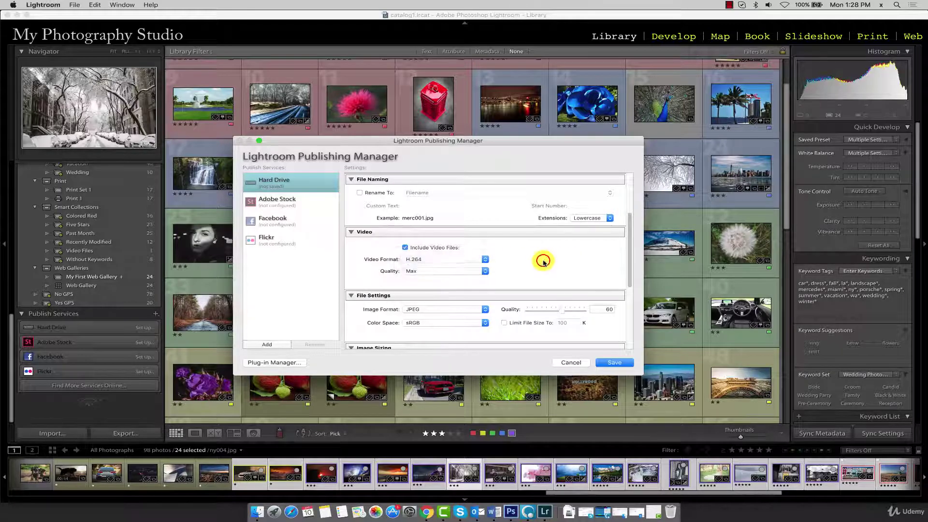
pyautogui.click(485, 272)
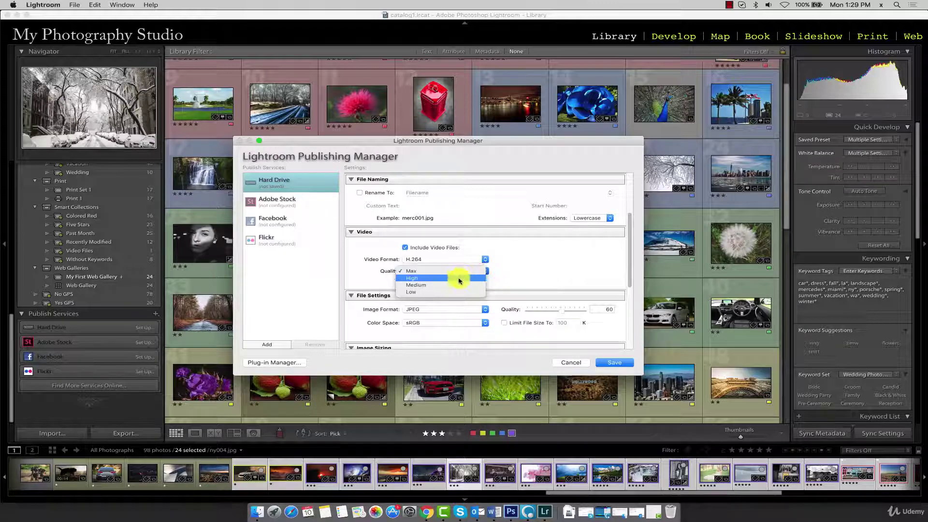
pyautogui.click(526, 277)
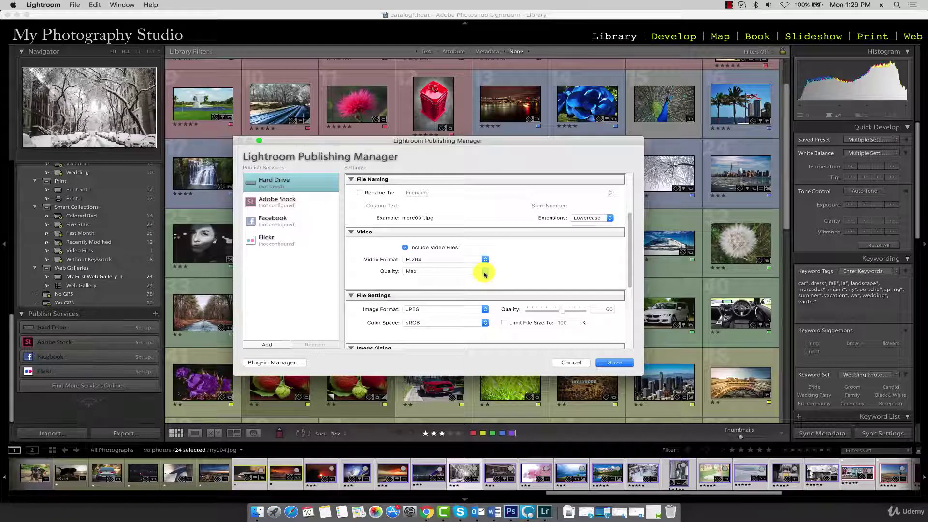
# Keep JPEG as the image format and raise its quality from 60 to 80
pyautogui.scroll(-3, 482, 236)
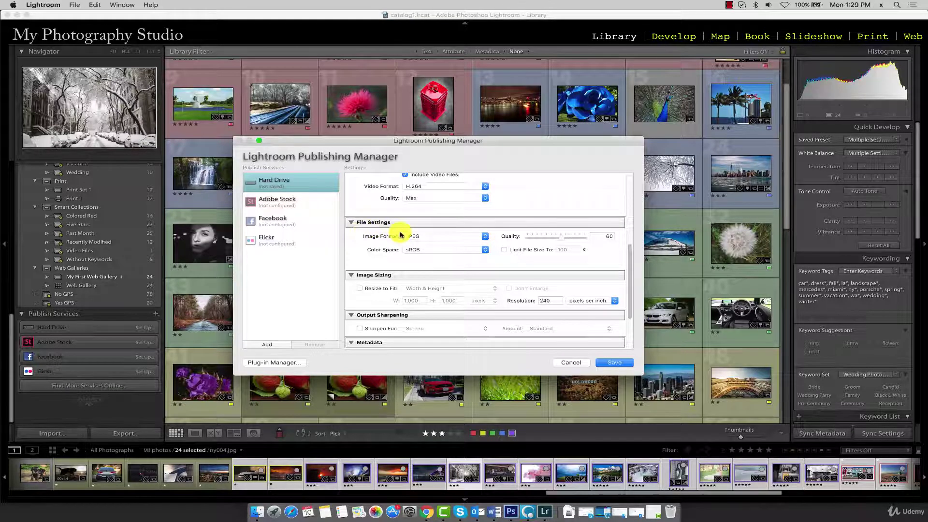
pyautogui.click(485, 236)
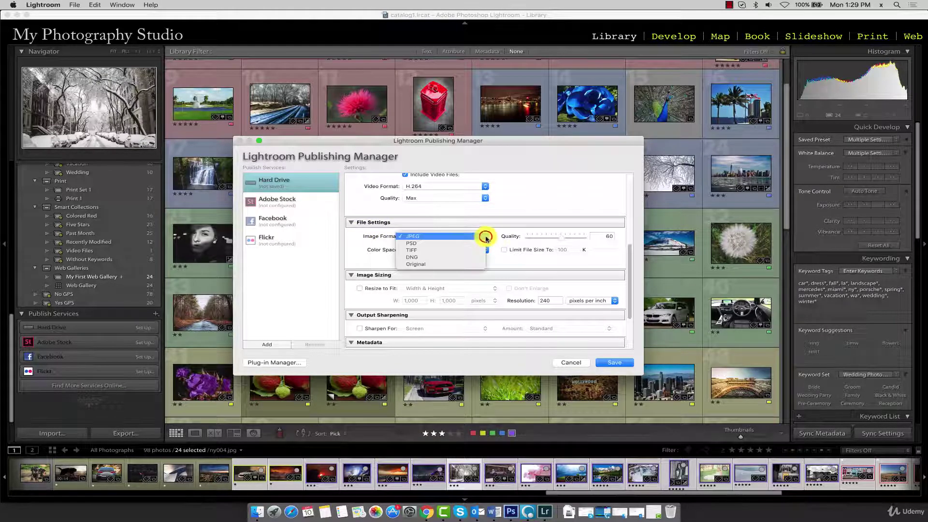
pyautogui.click(419, 237)
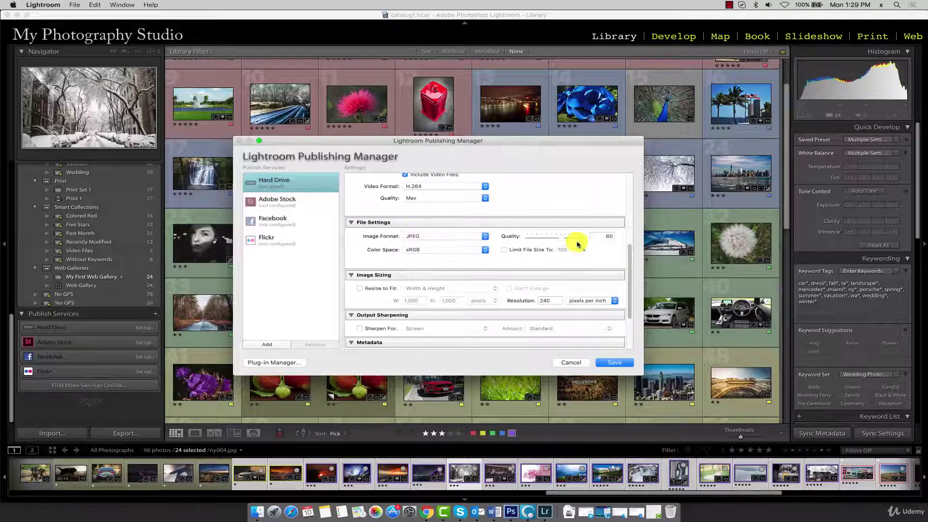
pyautogui.moveTo(564, 240)
pyautogui.mouseDown()
pyautogui.moveTo(595, 234)
pyautogui.moveTo(561, 240)
pyautogui.moveTo(569, 240)
pyautogui.mouseUp()
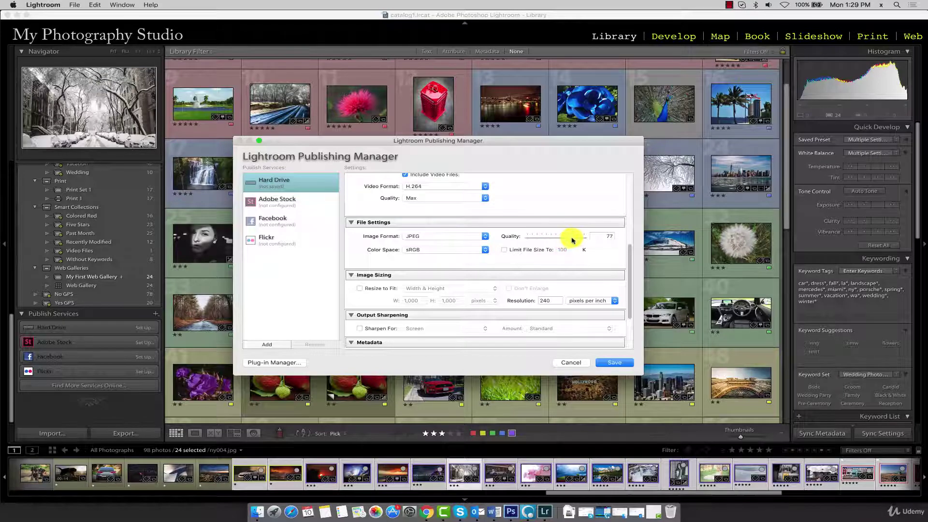
# Keep the sRGB color space and try the 100 K Limit File Size option
pyautogui.click(485, 250)
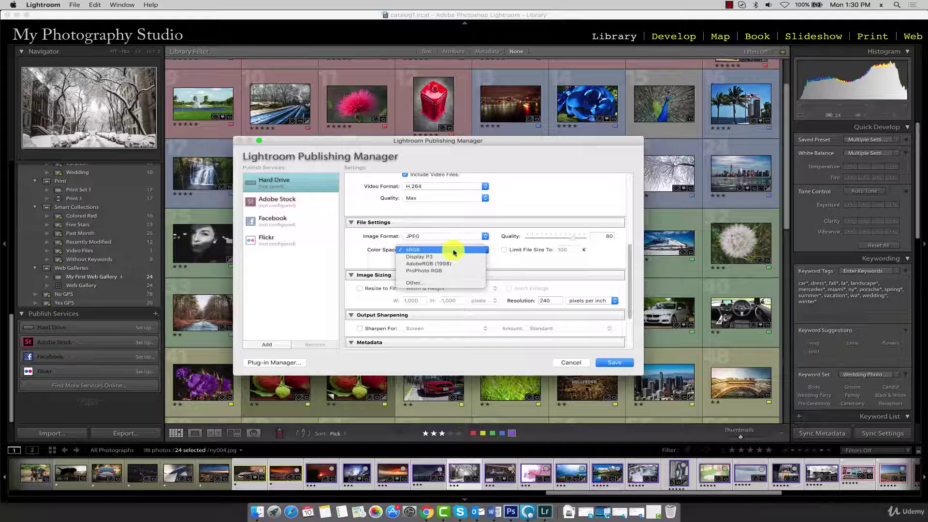
pyautogui.click(438, 250)
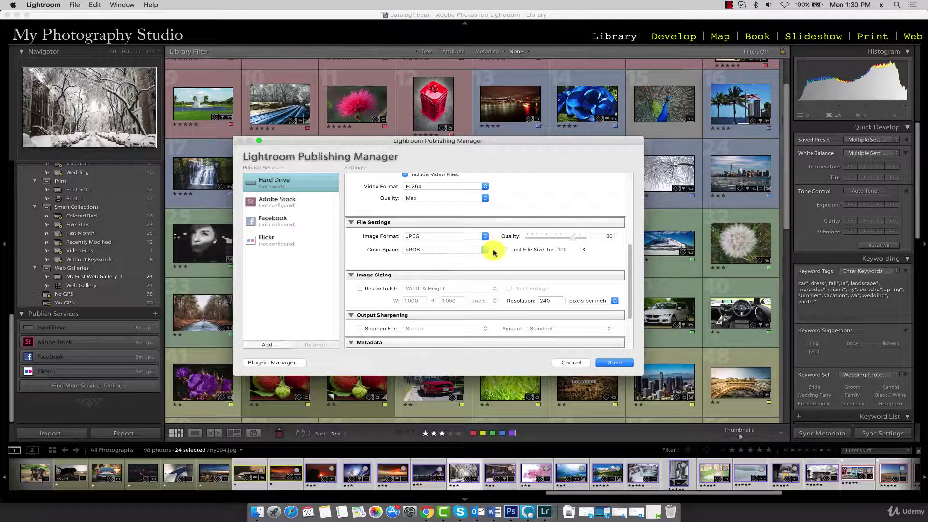
pyautogui.click(486, 251)
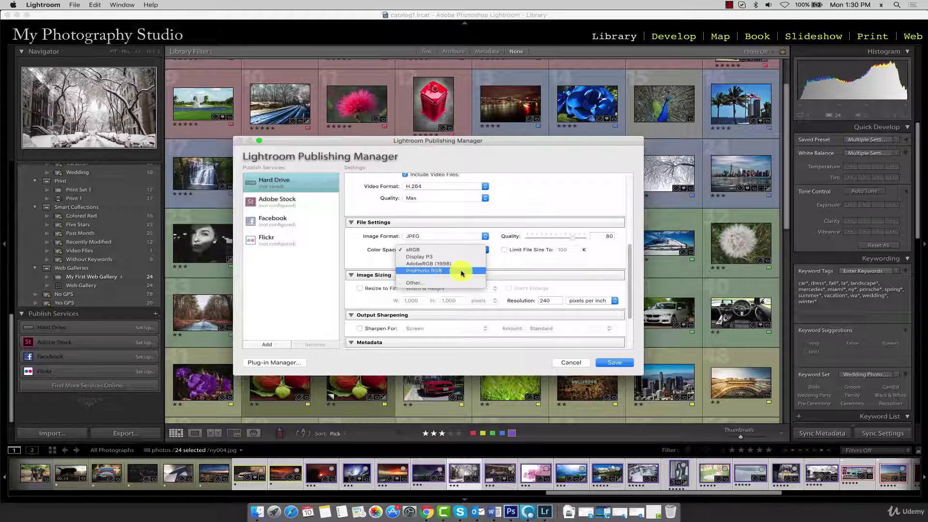
pyautogui.click(483, 250)
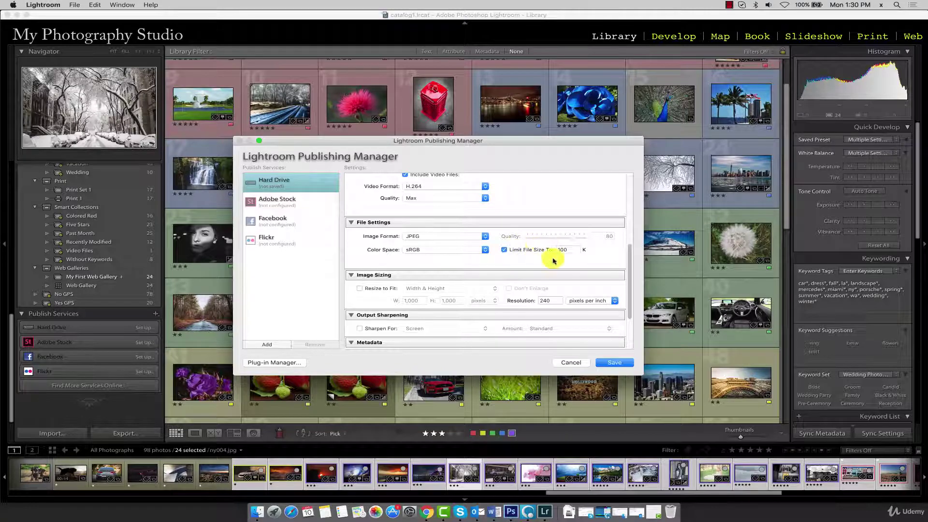
pyautogui.doubleClick(569, 249)
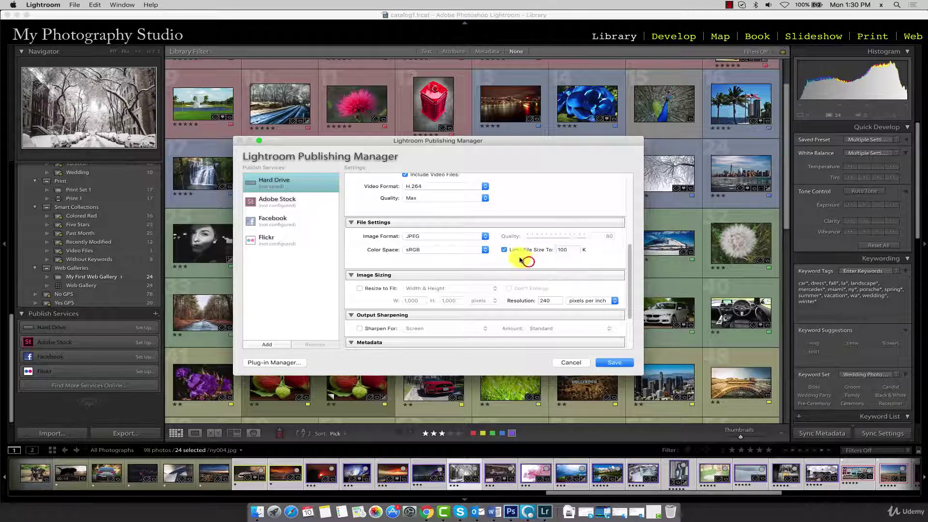
pyautogui.click(504, 249)
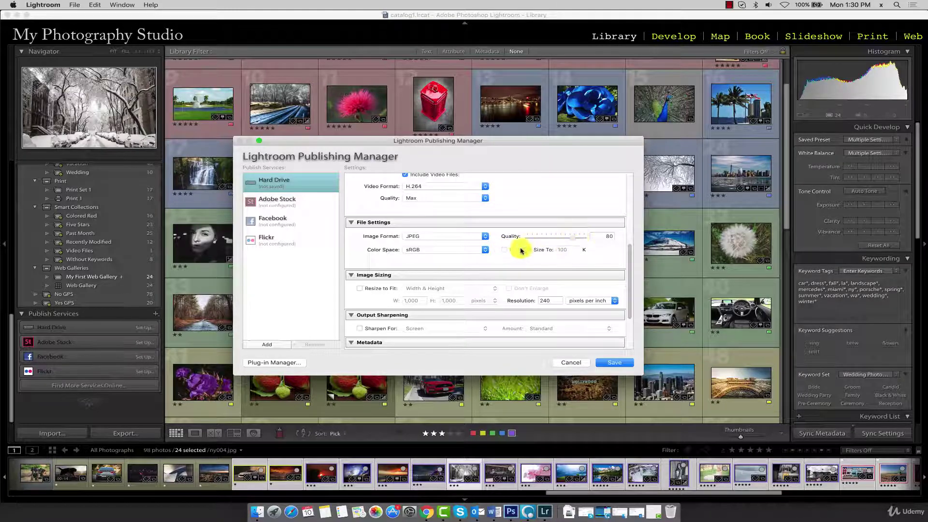
pyautogui.click(504, 249)
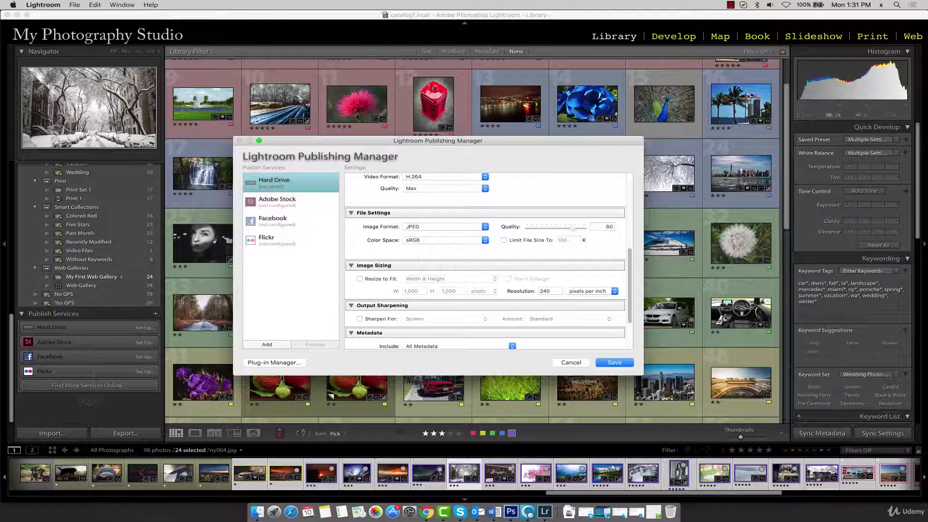
pyautogui.click(364, 280)
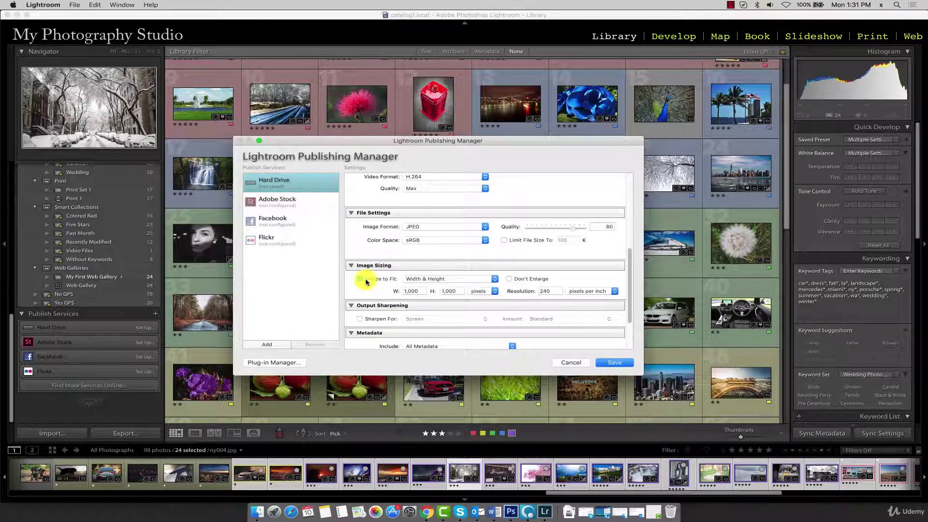
pyautogui.click(495, 281)
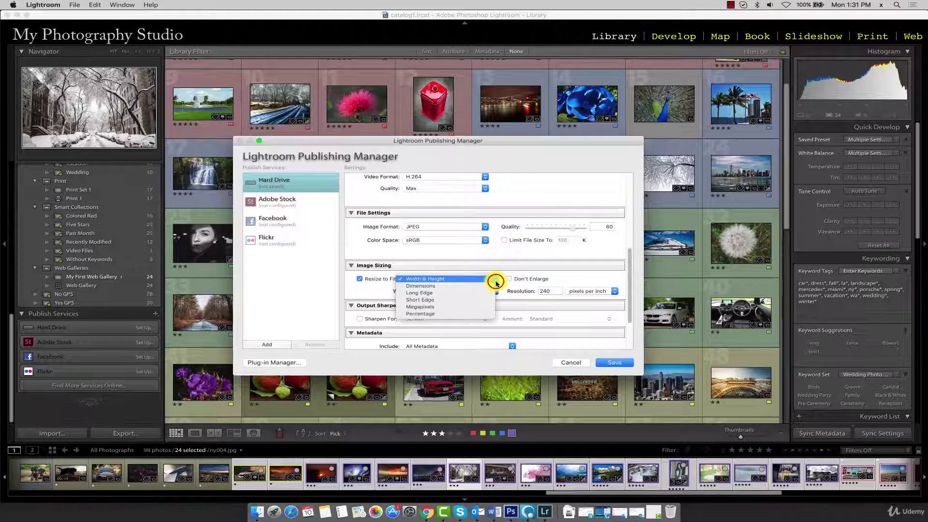
pyautogui.click(503, 274)
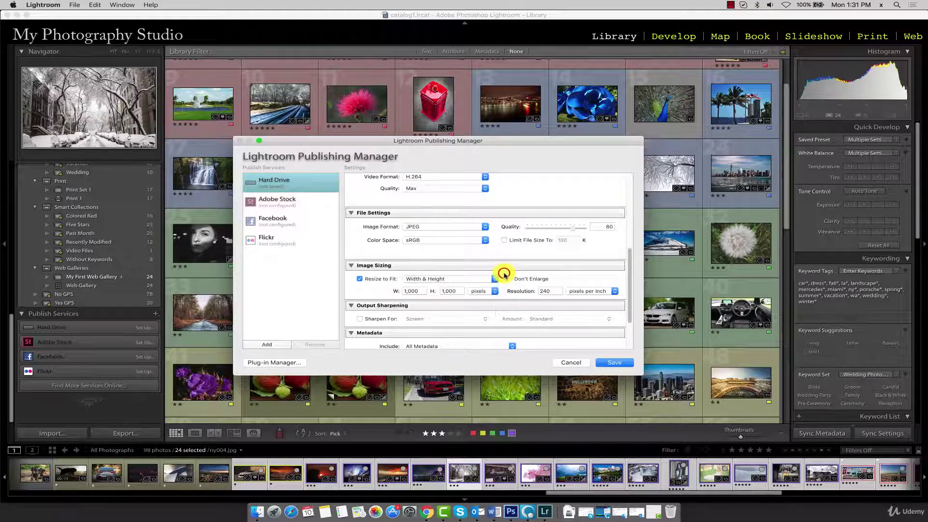
pyautogui.doubleClick(457, 290)
pyautogui.click(552, 292)
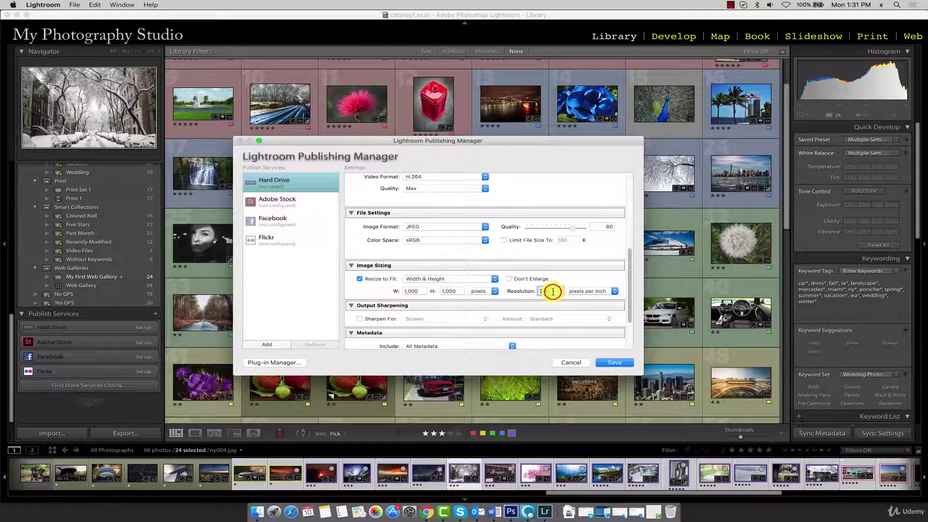
pyautogui.click(614, 291)
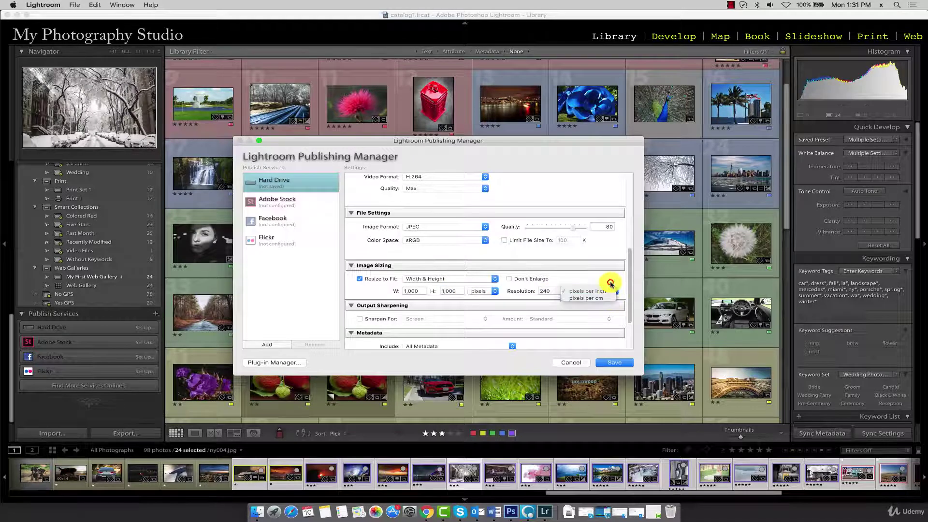
pyautogui.click(610, 283)
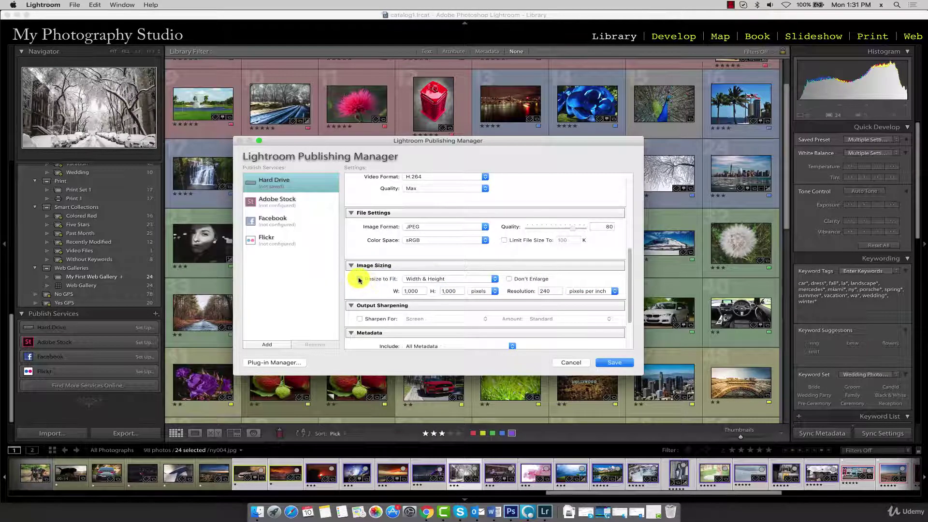
pyautogui.click(359, 279)
pyautogui.scroll(-3, 363, 276)
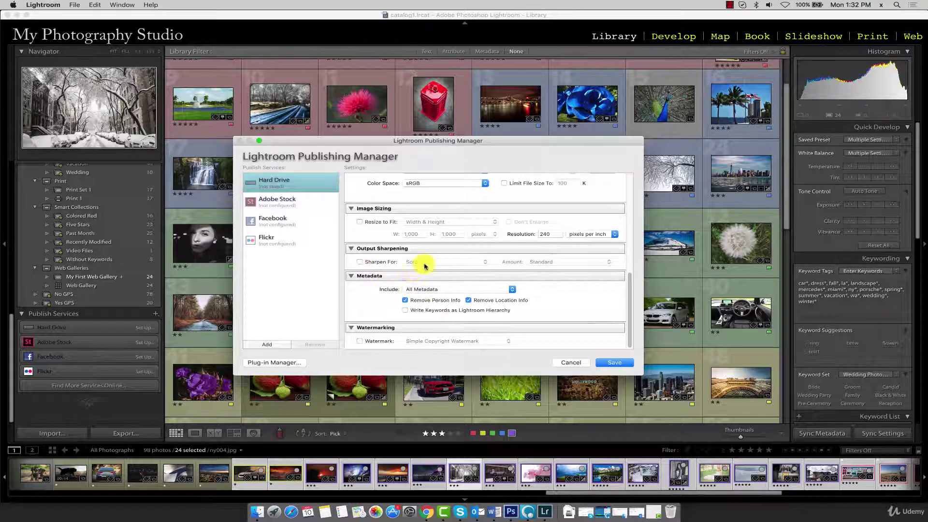
pyautogui.click(360, 263)
pyautogui.click(450, 264)
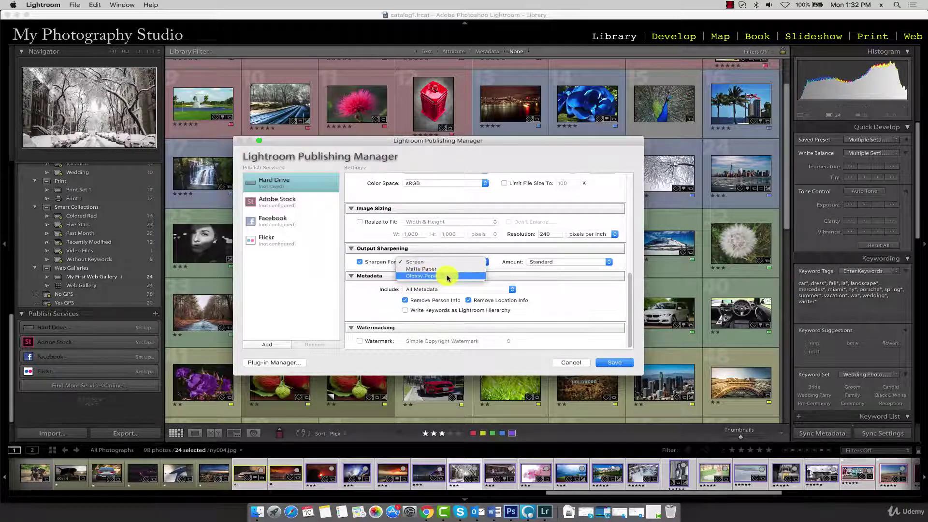
pyautogui.click(455, 262)
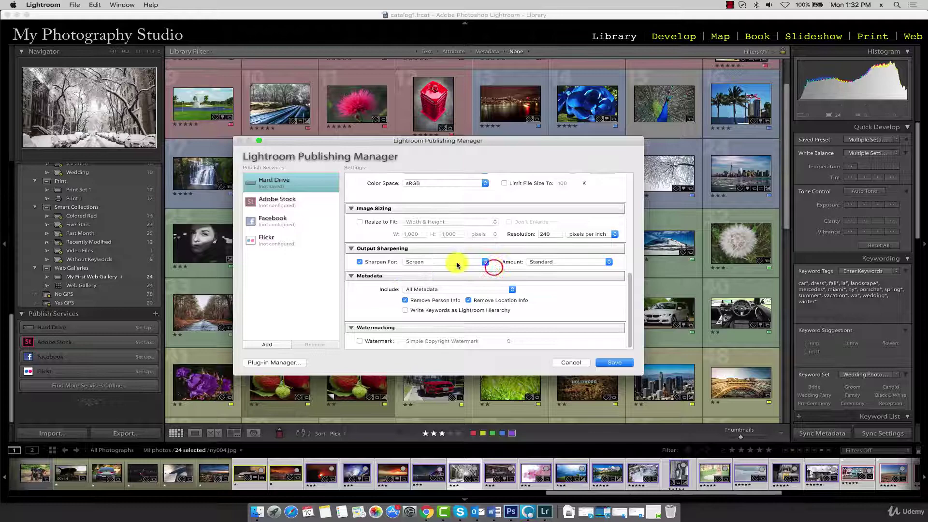
pyautogui.click(579, 262)
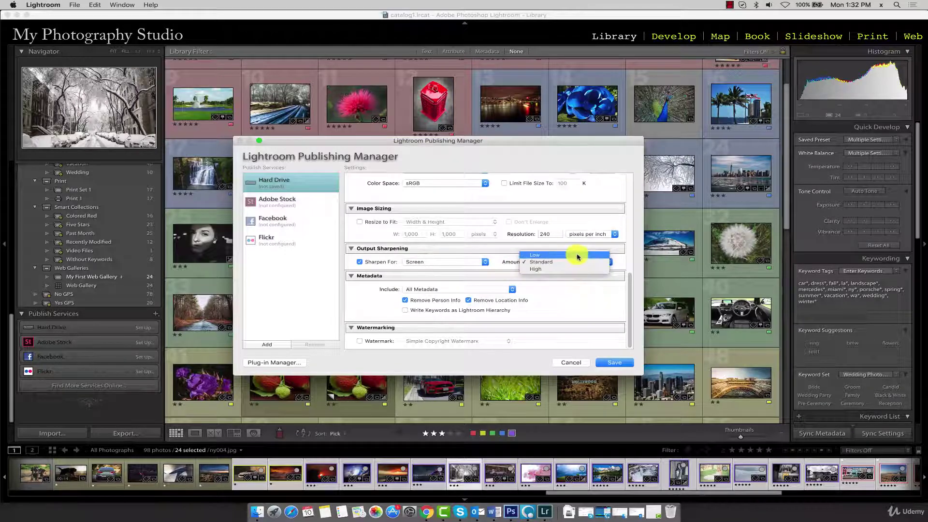
pyautogui.click(617, 263)
pyautogui.click(360, 262)
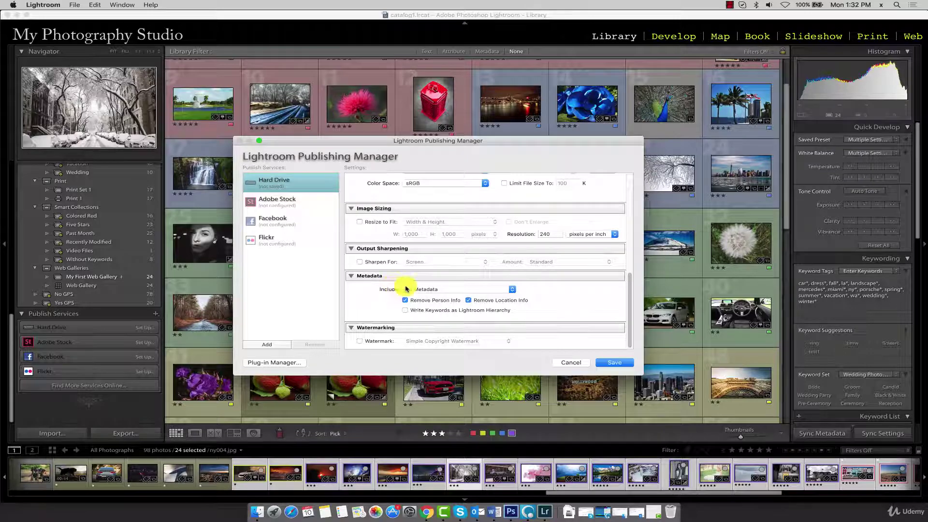
pyautogui.click(422, 289)
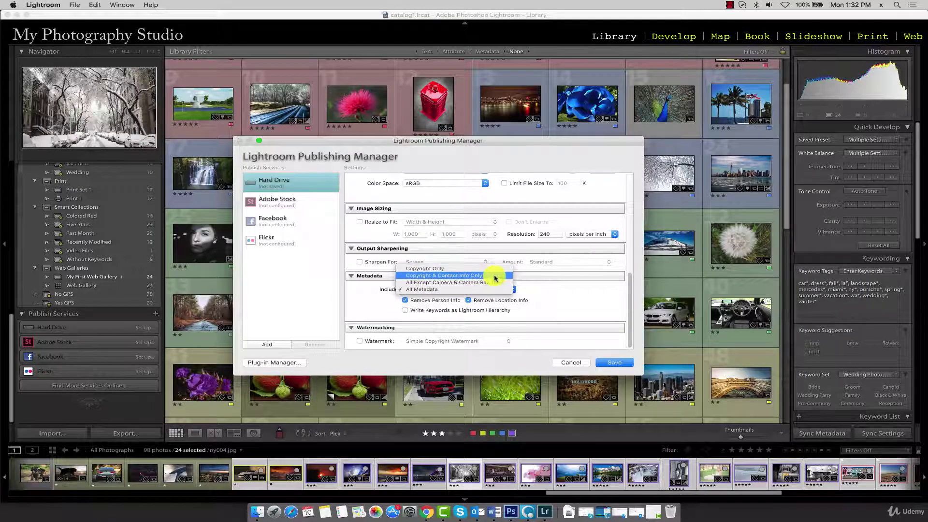
pyautogui.click(459, 289)
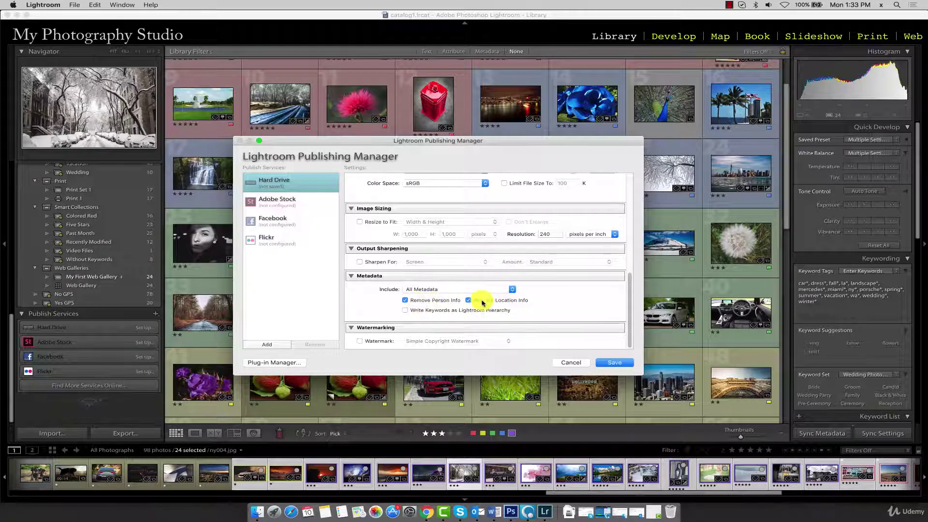
# Check Watermark, then choose Edit Watermarks… from its list to open the Watermark Editor
pyautogui.click(361, 340)
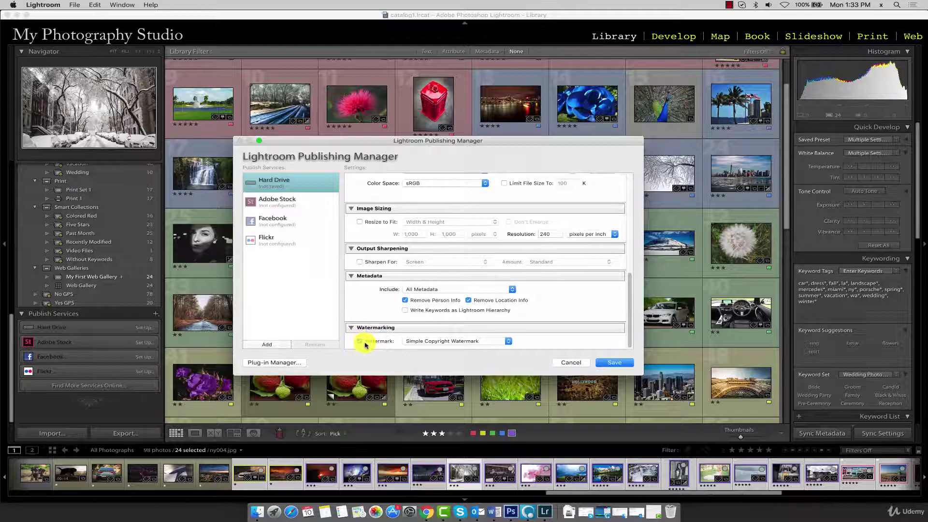
pyautogui.click(504, 343)
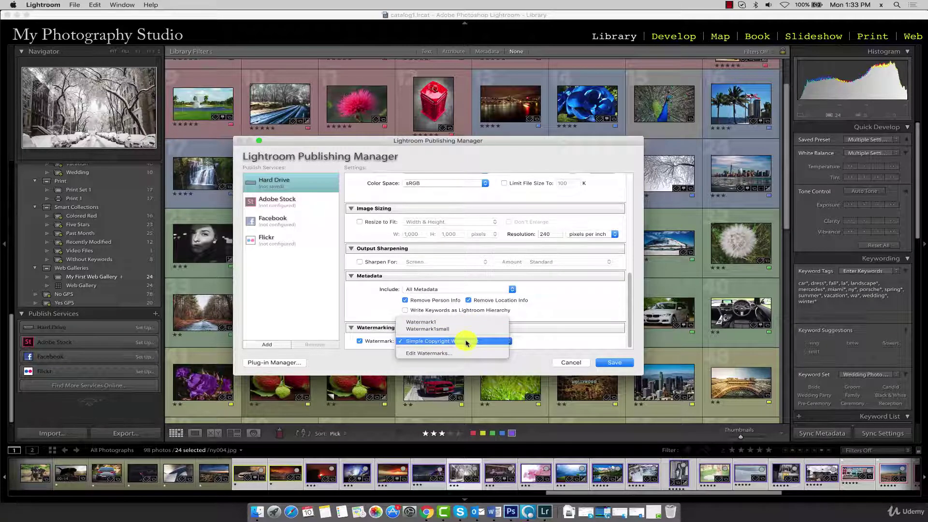
pyautogui.click(425, 353)
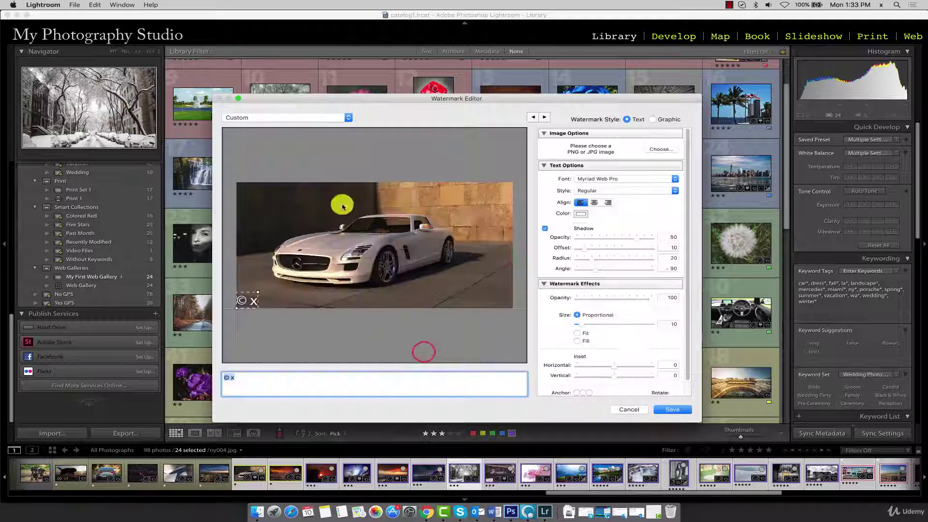